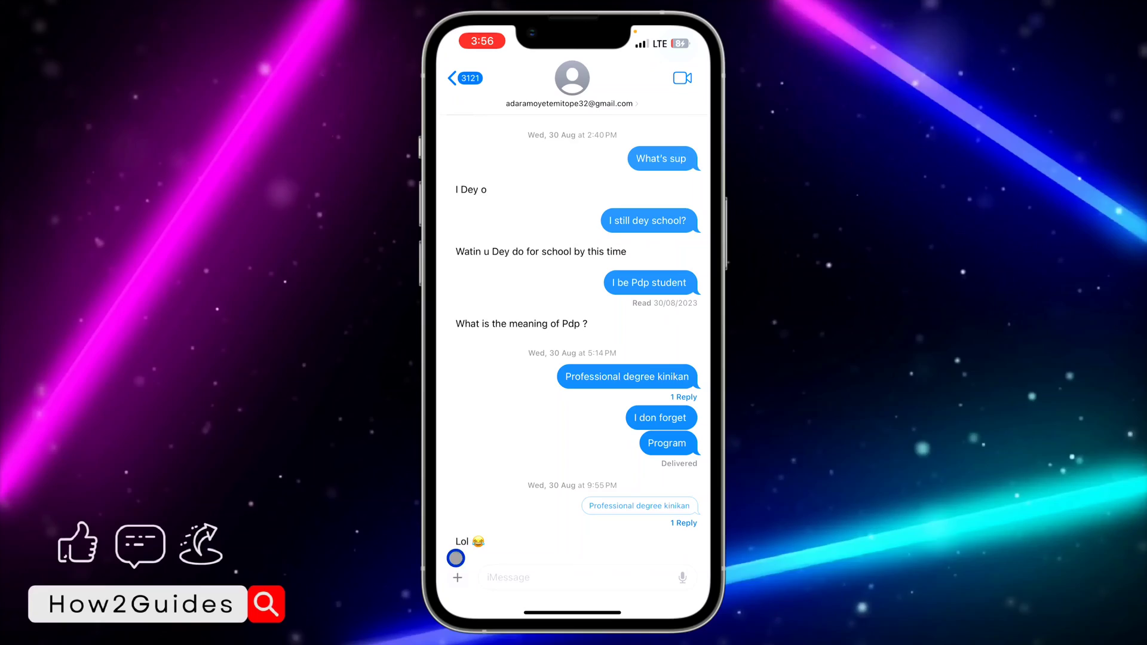
# - Attach the boy sticker to the received 'Lol' message and close the sticker drawer
pyautogui.click(471, 541)
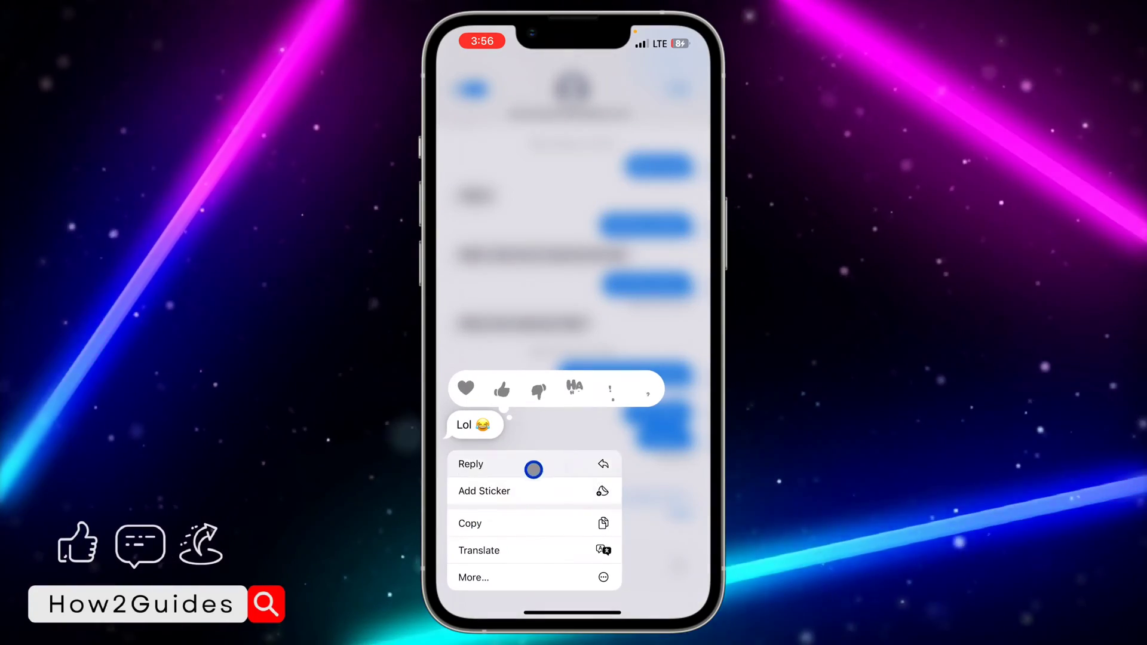
pyautogui.click(550, 490)
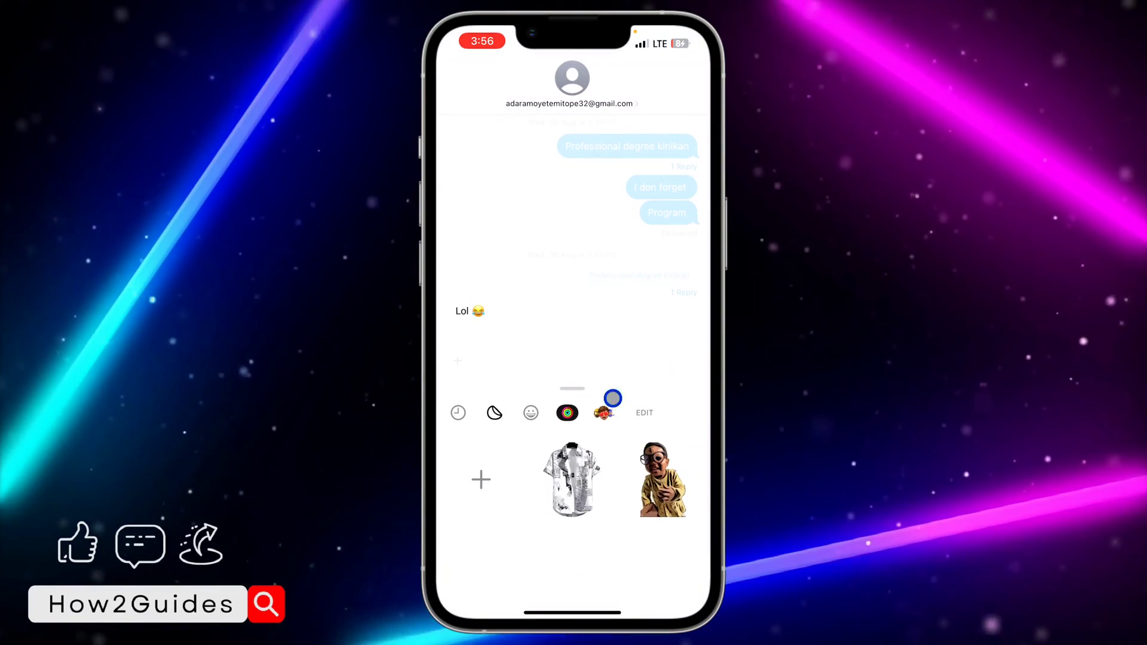
pyautogui.click(659, 491)
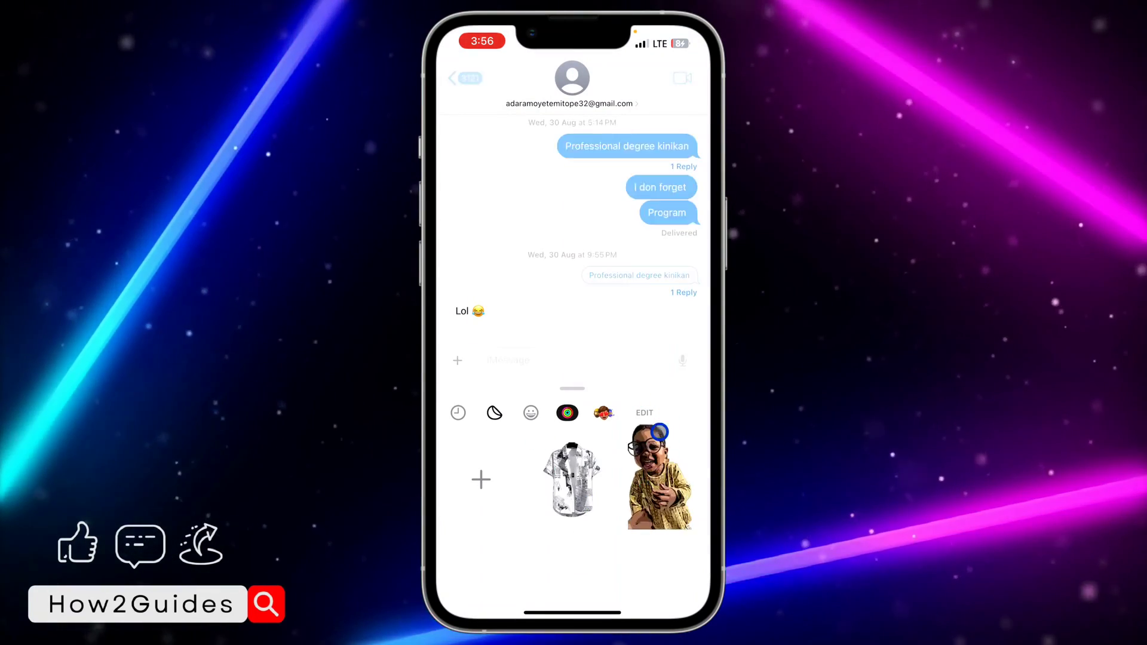
pyautogui.click(580, 235)
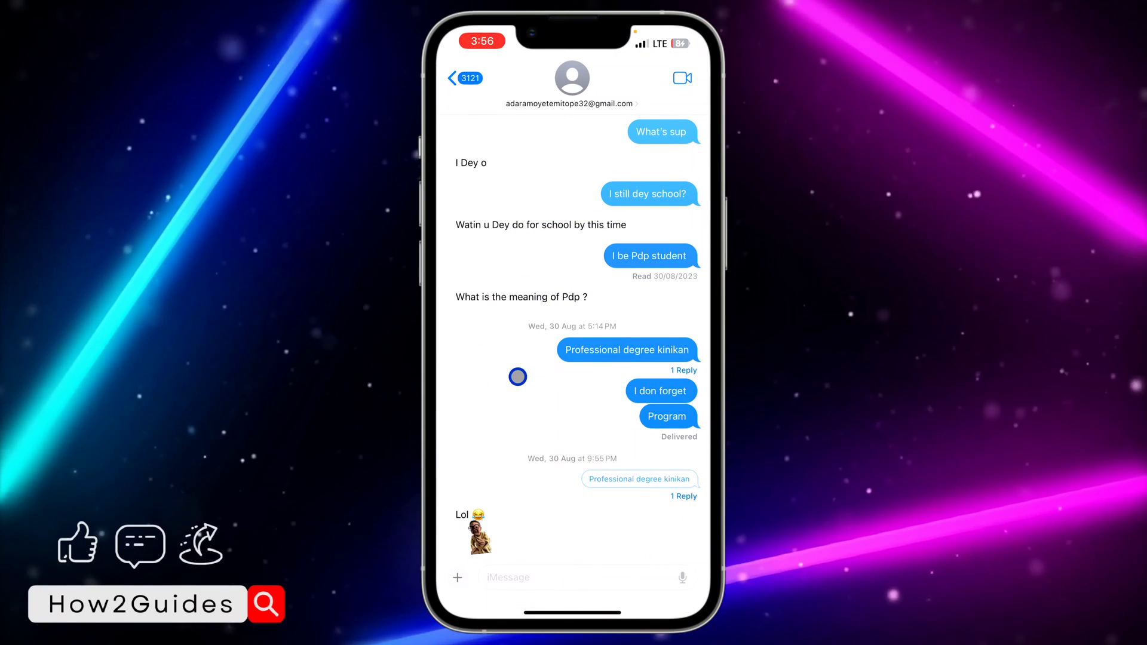
# - Delete the boy sticker from the 'Lol' message using Sticker Details
pyautogui.click(469, 528)
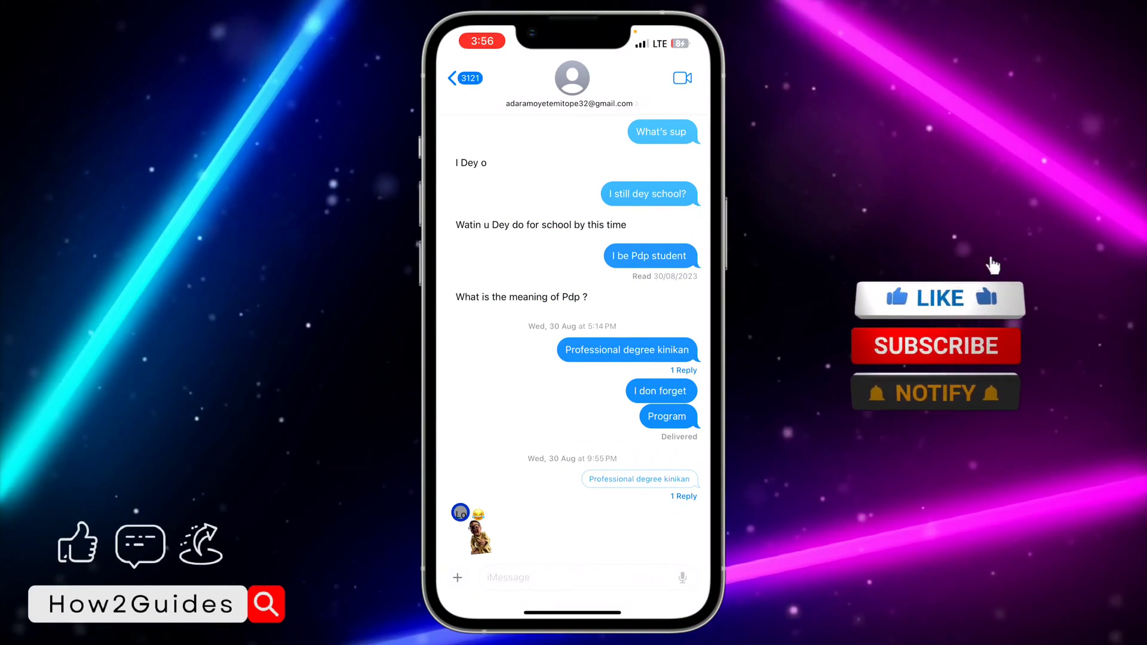
pyautogui.click(466, 513)
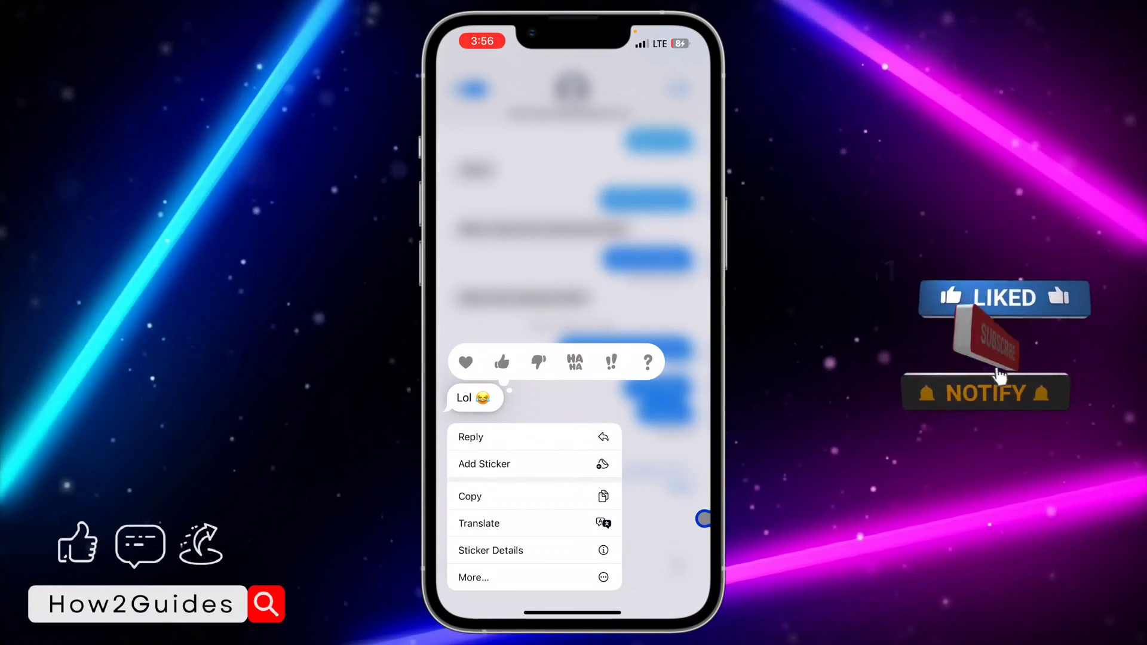
pyautogui.click(591, 546)
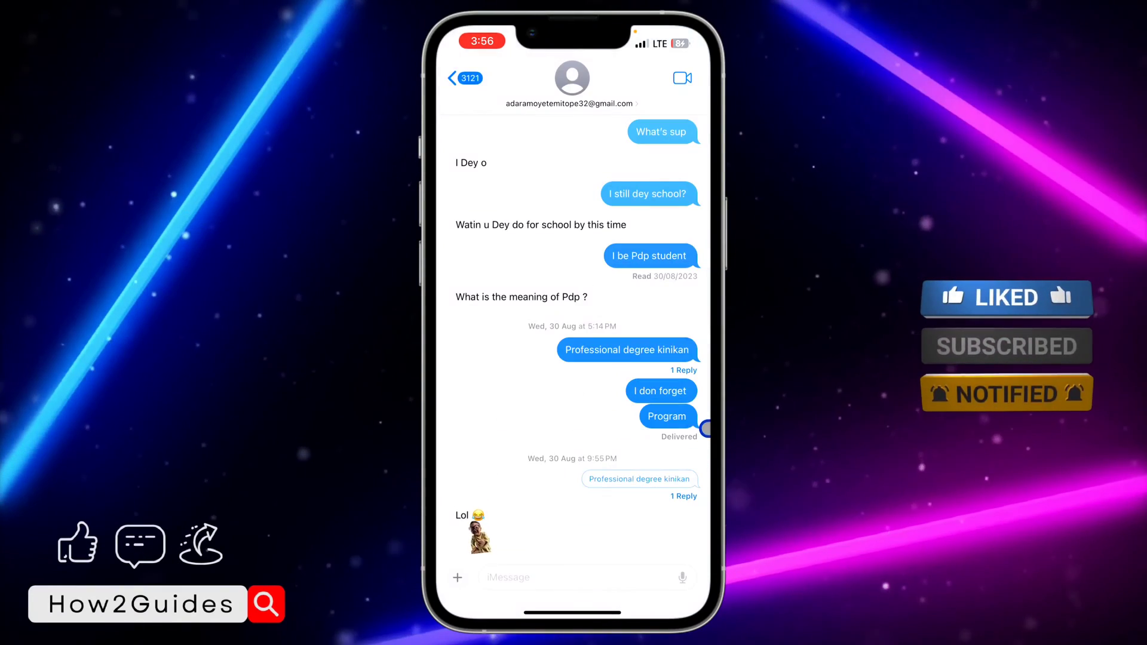
pyautogui.moveTo(610, 136); pyautogui.dragTo(477, 147)
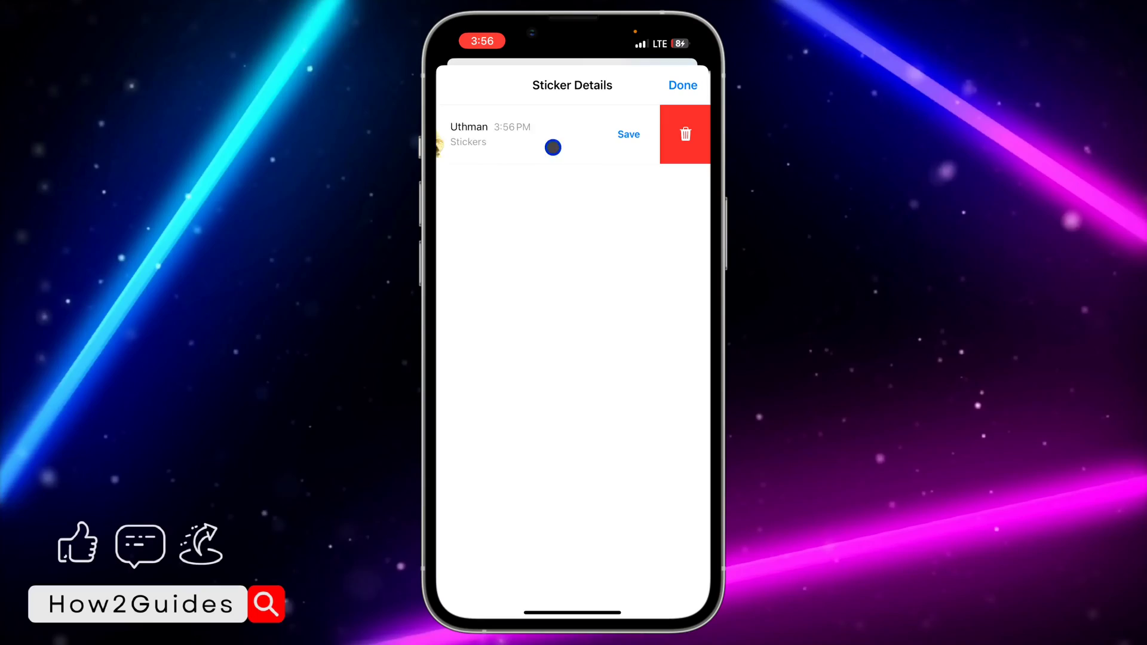
pyautogui.click(678, 148)
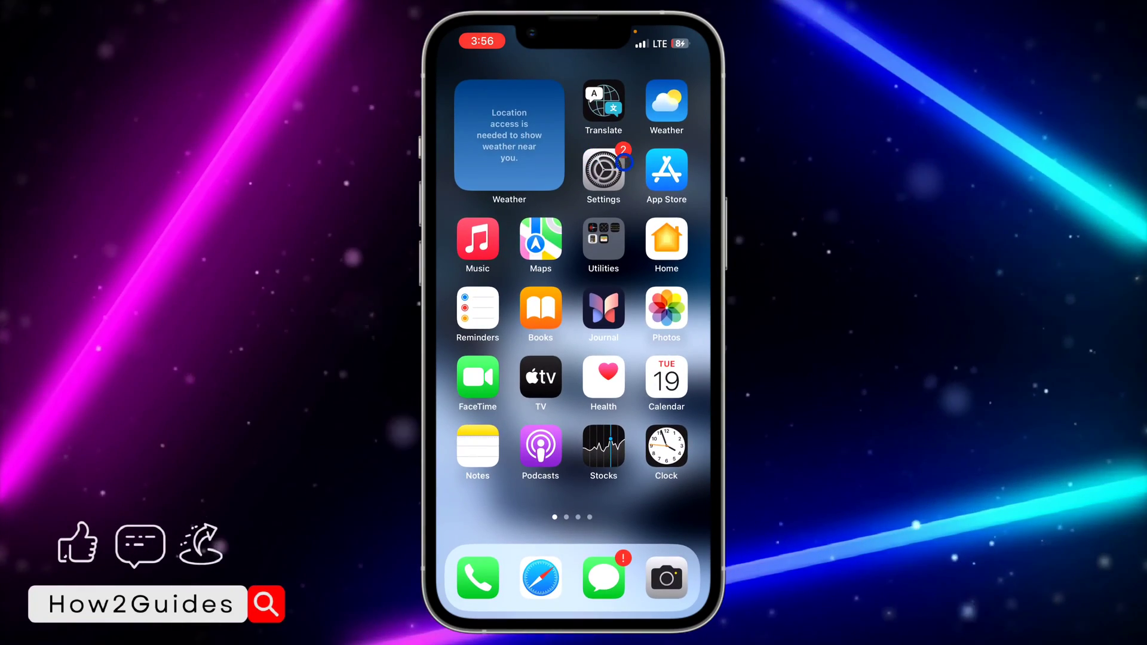
# - Go to Settings > General > Software Update to check for an update
pyautogui.click(622, 163)
pyautogui.scroll(-5, 623, 283)
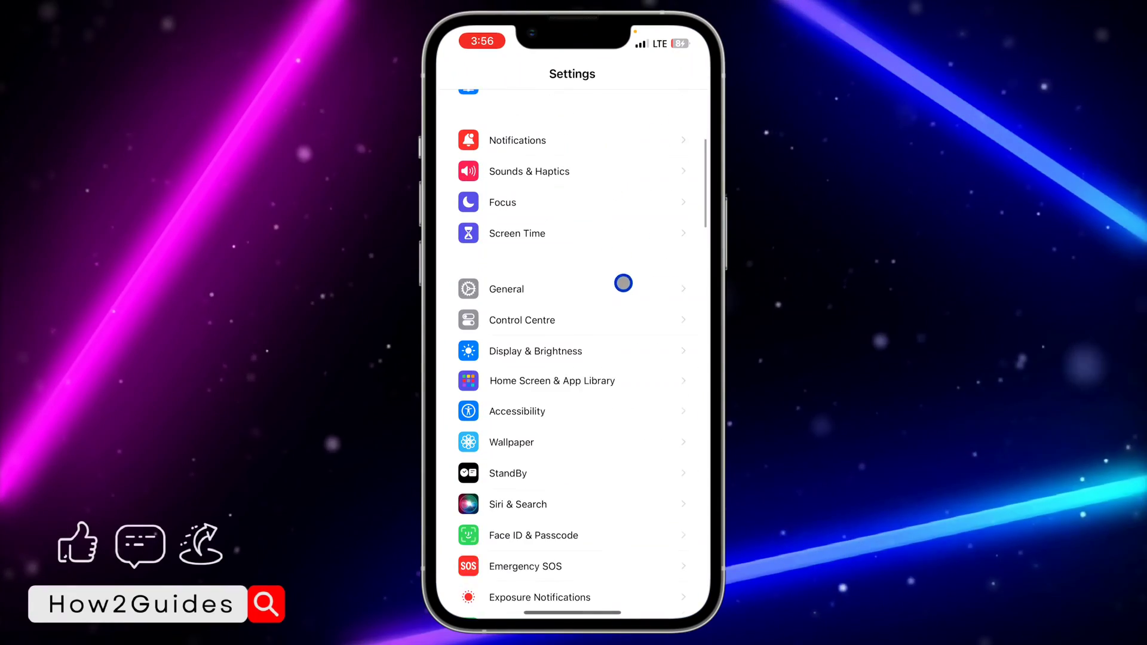
pyautogui.click(588, 260)
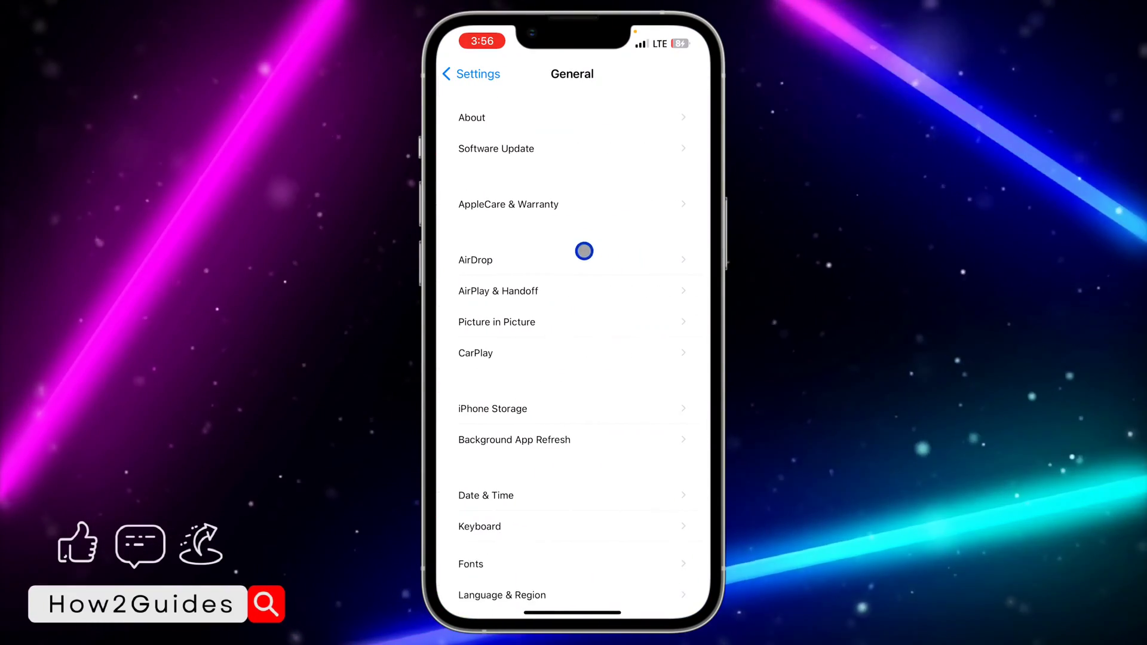
pyautogui.click(567, 149)
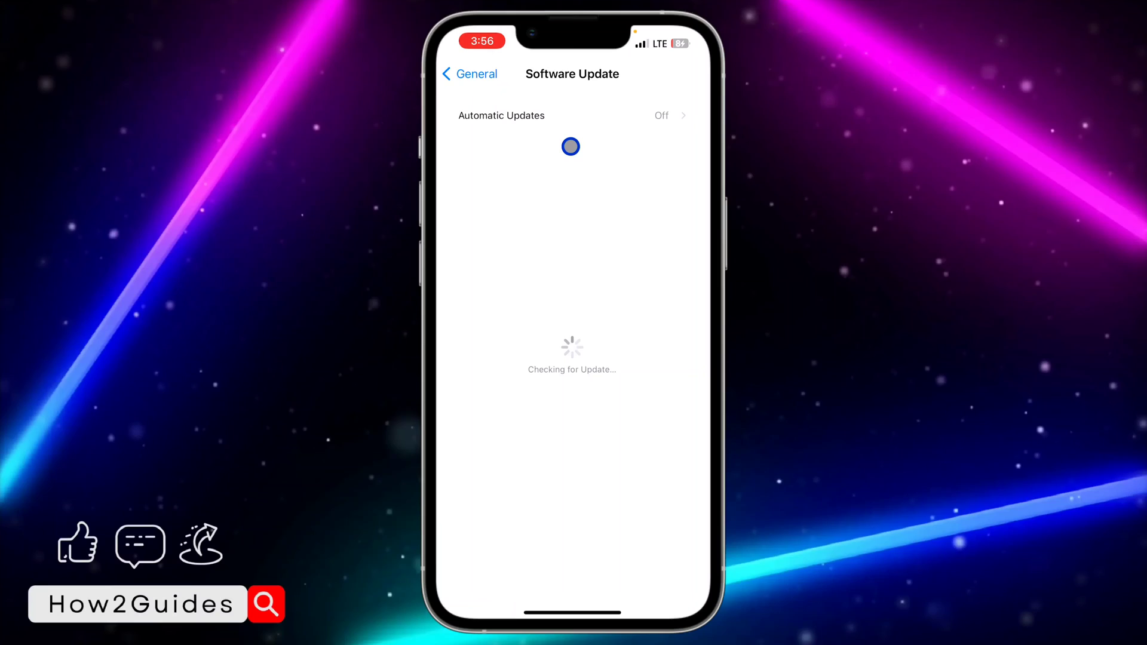